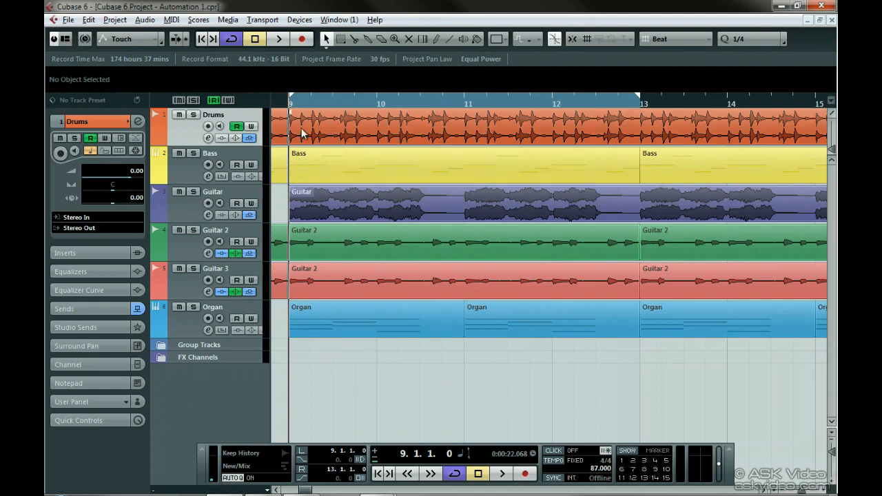
Step: Solo the Drums track and show its Volume automation lane
click(193, 116)
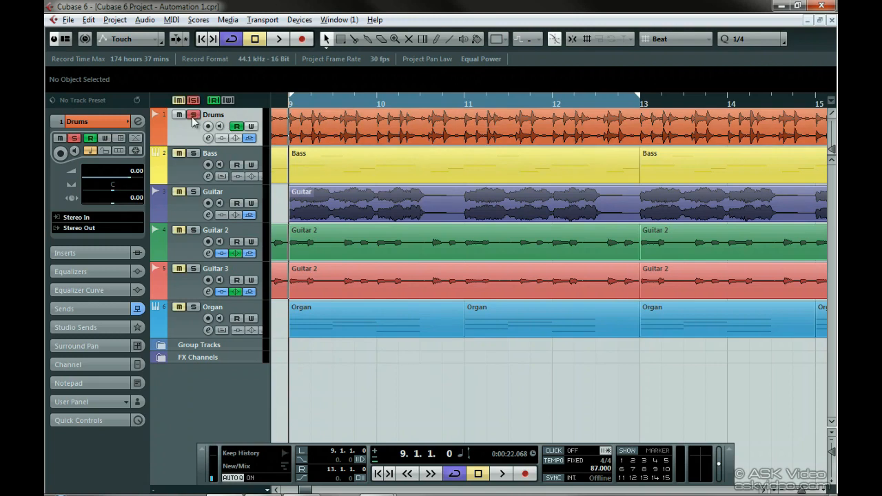
click(157, 142)
Step: Choose the Draw tool and draw a freehand volume automation curve from bar 9 to about bar 13
right_click(306, 167)
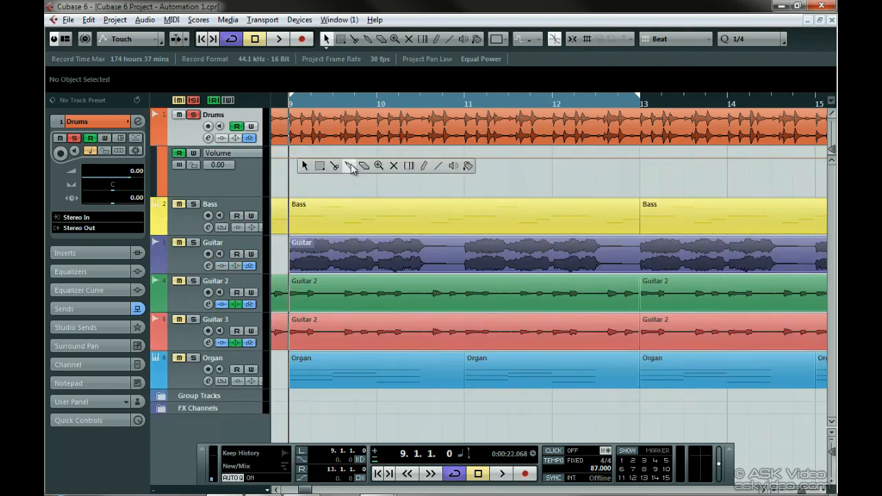
click(422, 167)
mouse_move(291, 178)
mouse_down()
mouse_move(298, 157)
mouse_move(320, 182)
mouse_move(341, 160)
mouse_move(373, 193)
mouse_move(456, 159)
mouse_move(513, 184)
mouse_move(529, 157)
mouse_move(546, 186)
mouse_move(559, 160)
mouse_move(596, 184)
mouse_move(626, 169)
mouse_up()
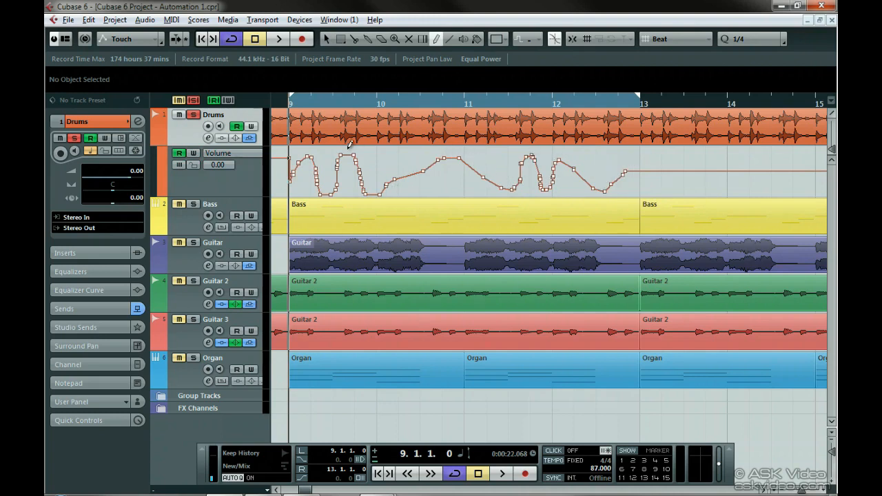
Step: Open the Automation Panel and inspect its automation settings
click(115, 19)
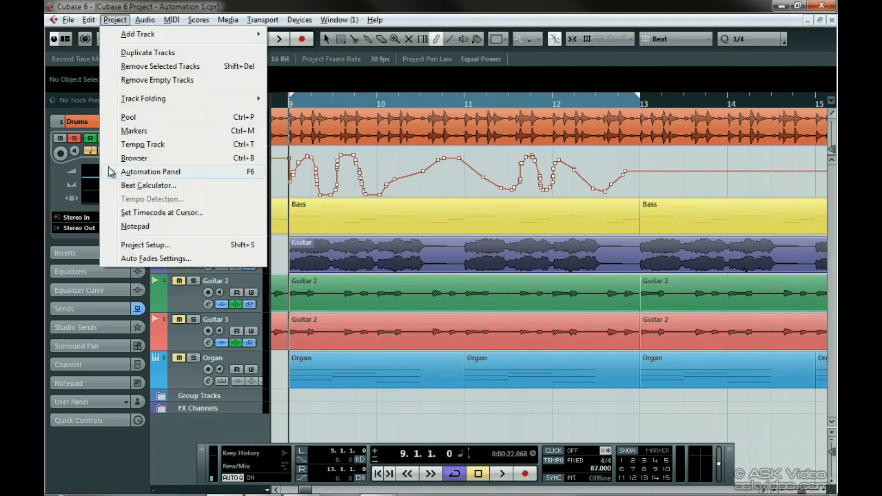
click(237, 174)
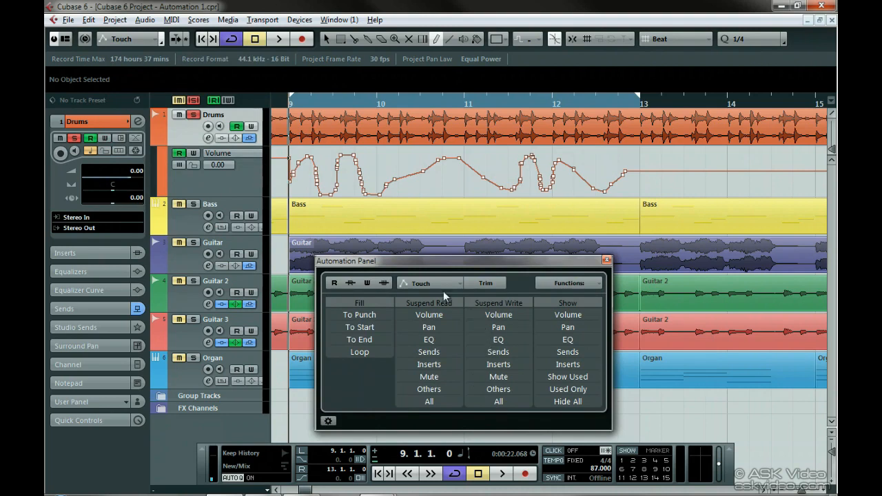
key(F6)
key(F6)
key(F6)
key(F6)
click(328, 421)
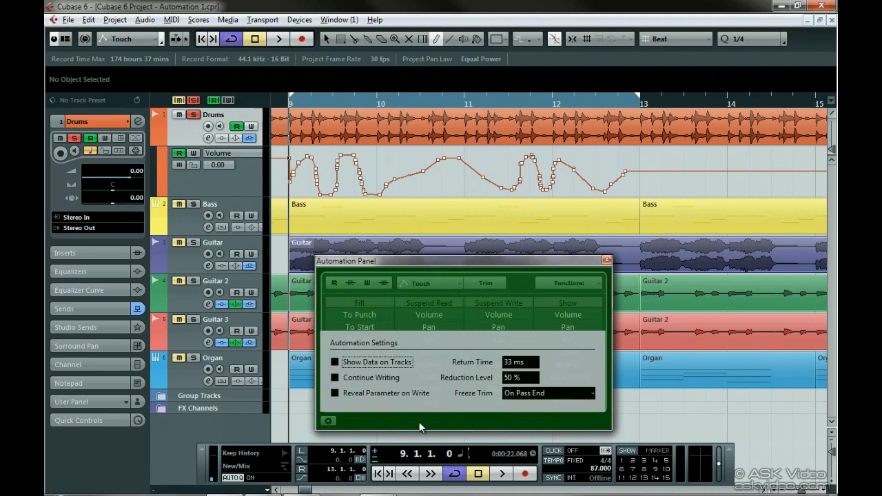
mouse_move(520, 384)
mouse_down()
mouse_move(519, 368)
mouse_move(519, 382)
mouse_move(470, 380)
mouse_move(522, 380)
mouse_move(525, 291)
mouse_move(522, 381)
mouse_up()
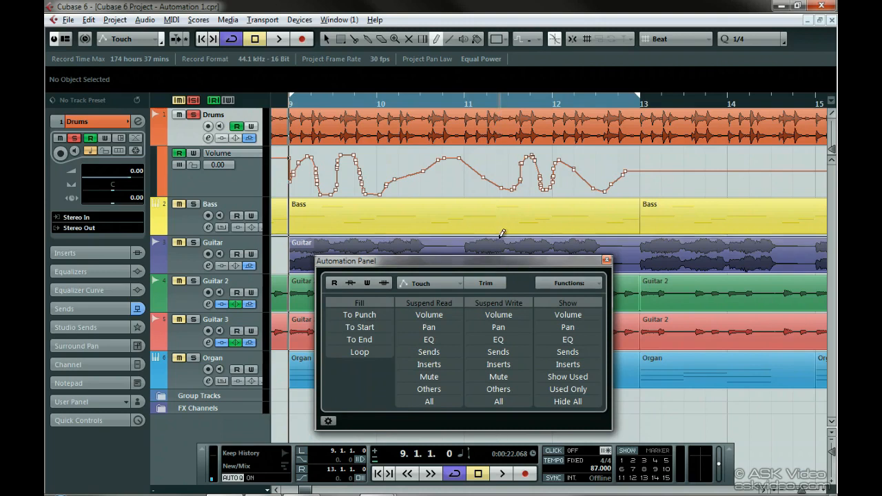
Step: Redraw the Drums volume automation as a wavy curve from bar 9 to about bar 13
click(293, 176)
mouse_move(292, 176)
mouse_down()
mouse_move(347, 170)
mouse_move(415, 186)
mouse_move(536, 195)
mouse_move(637, 181)
mouse_up()
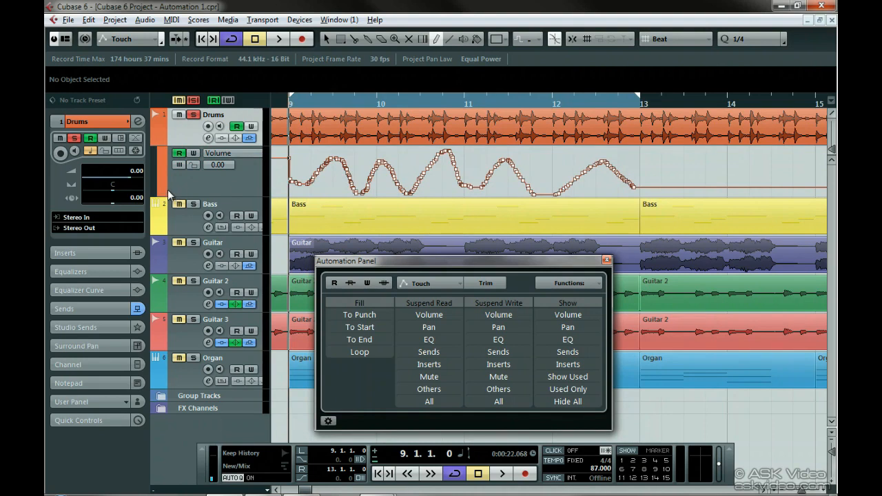
Step: Add a second automation lane to the Drums track set to Standard Panner Pan Left-Right
click(163, 192)
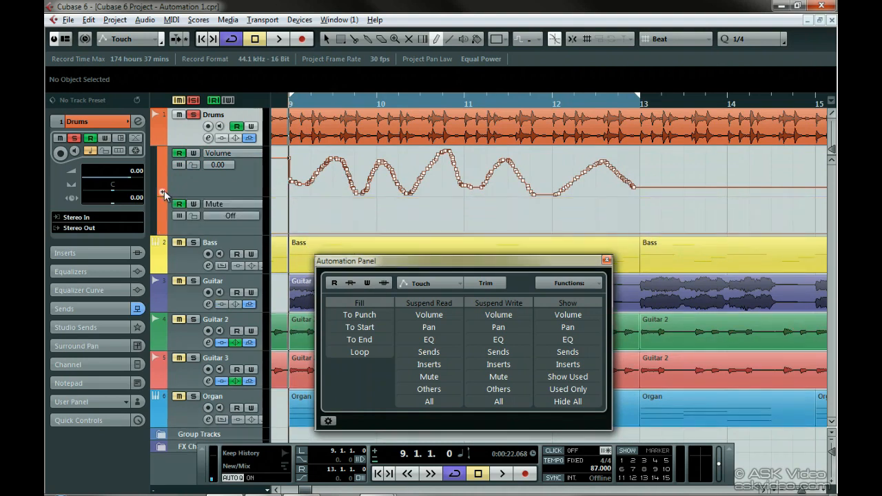
click(224, 204)
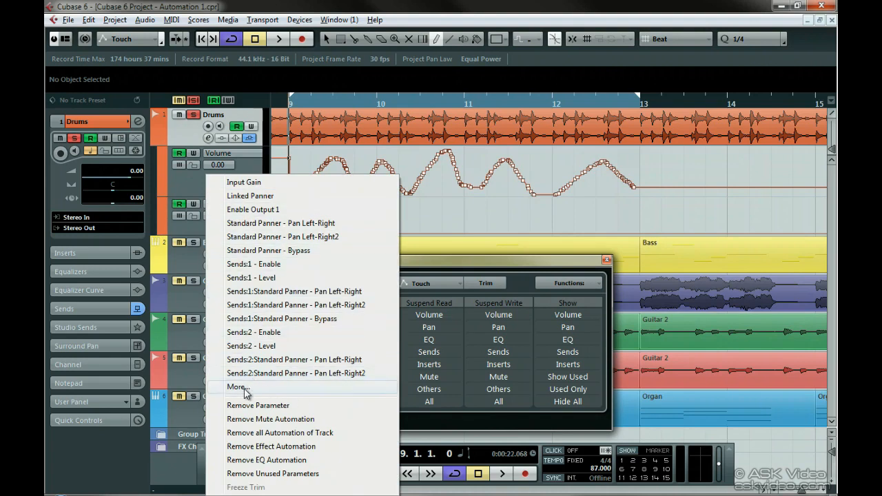
click(236, 387)
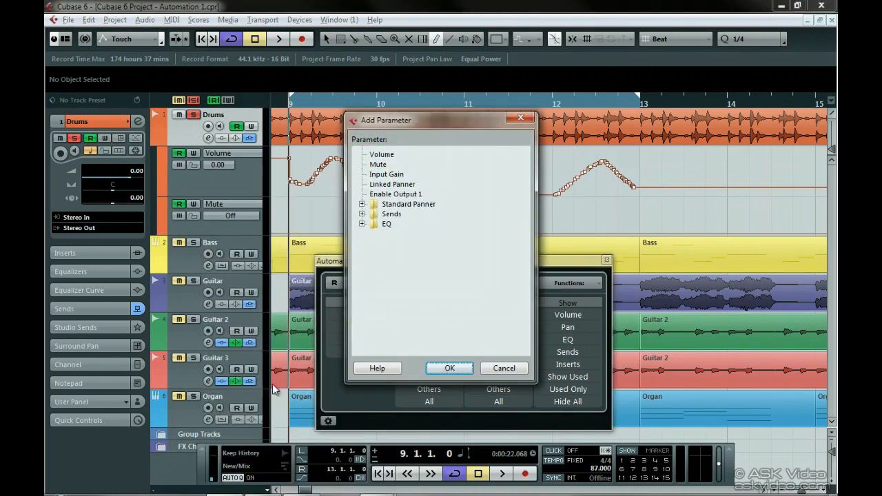
click(361, 224)
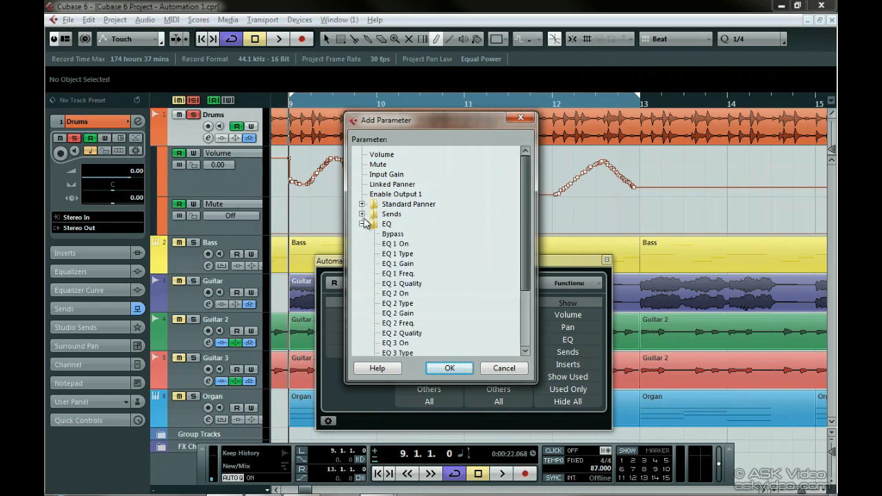
click(362, 215)
click(362, 204)
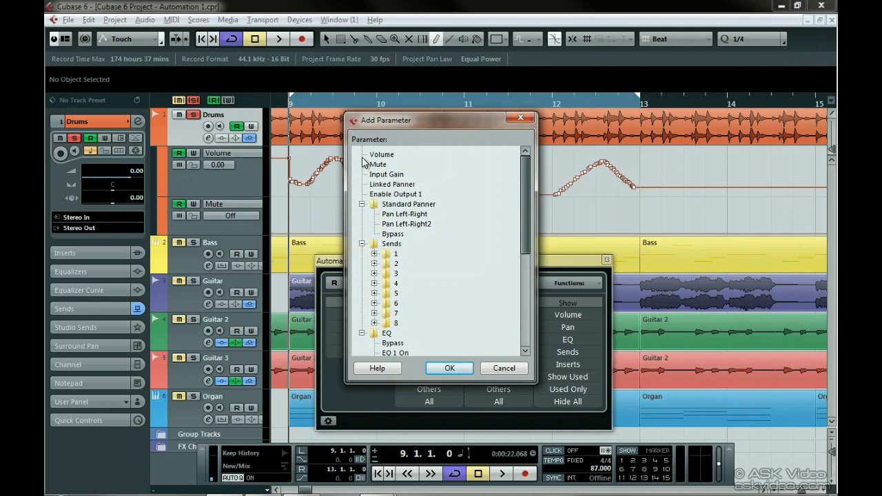
click(408, 214)
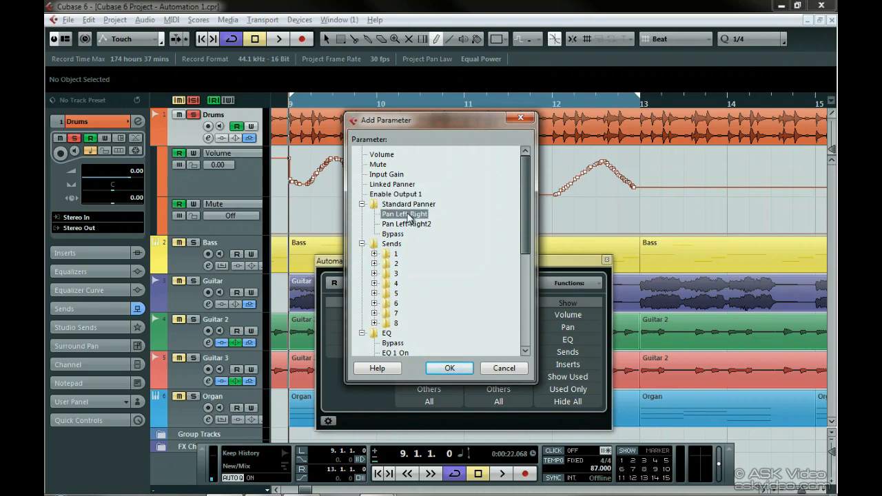
click(449, 368)
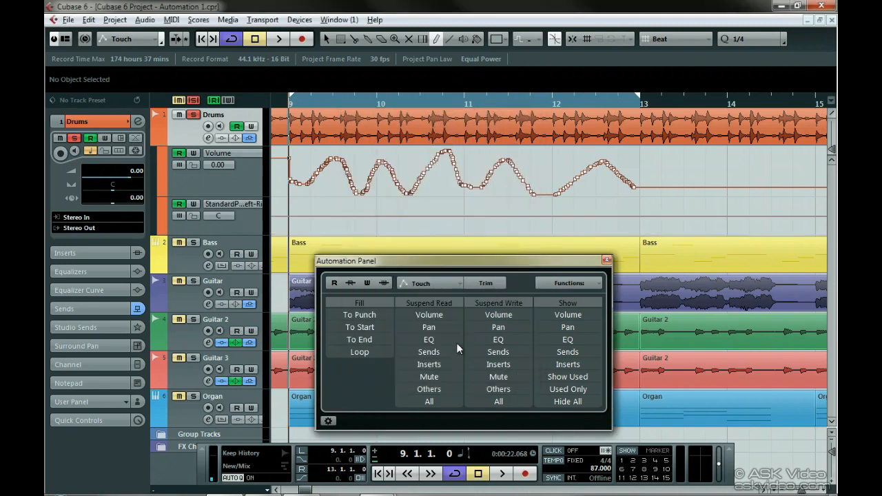
Step: Switch the Line tool to Sine and draw pan automation from bar 9 to bar 13
click(451, 42)
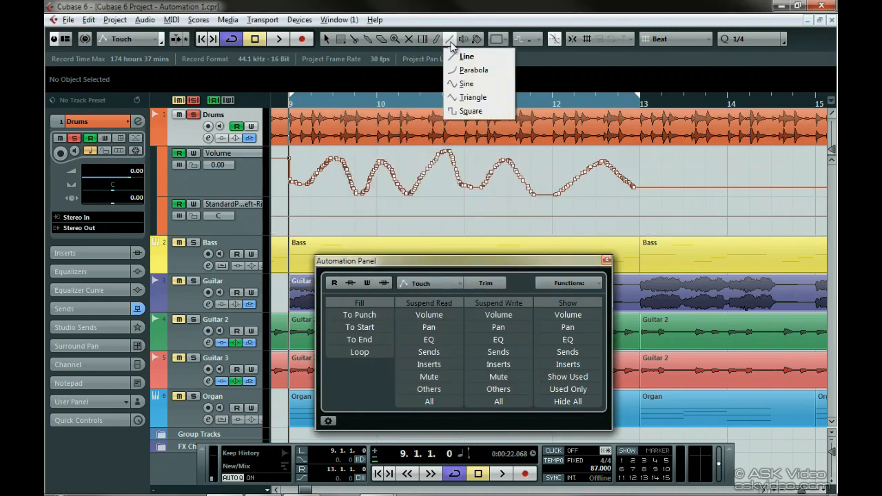
click(472, 85)
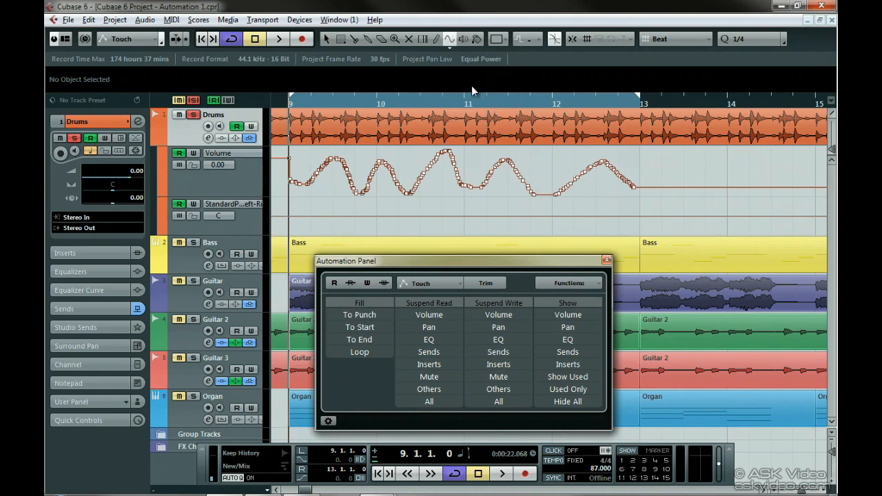
mouse_move(297, 219)
mouse_down()
mouse_move(610, 236)
mouse_move(638, 230)
mouse_up()
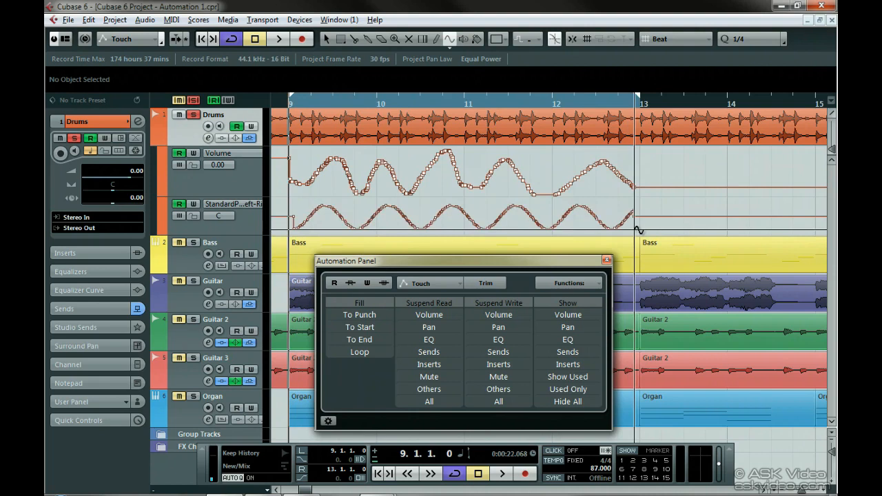
Step: Play the project while watching the Drums channel in the Mixer, then stop playback and close the Mixer
key(space)
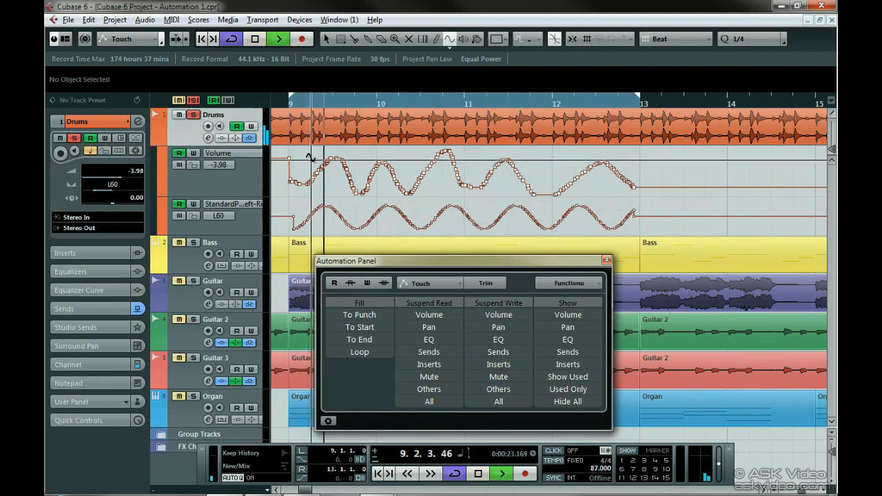
click(299, 20)
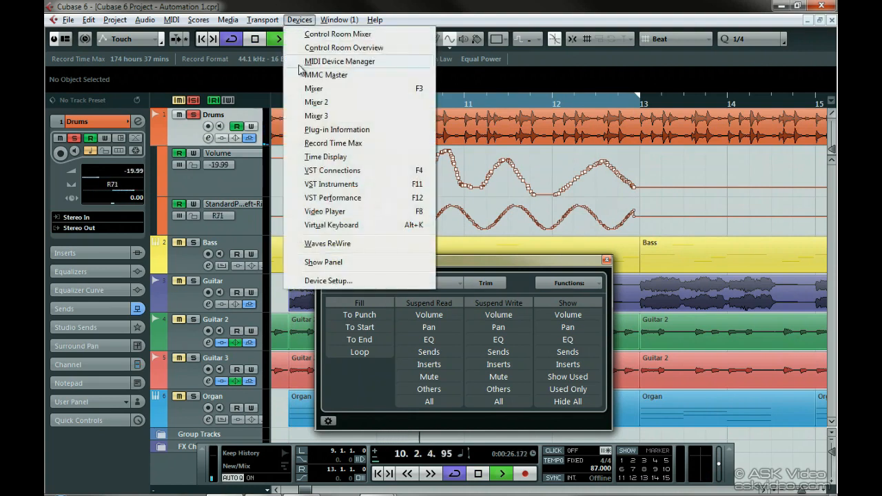
click(311, 89)
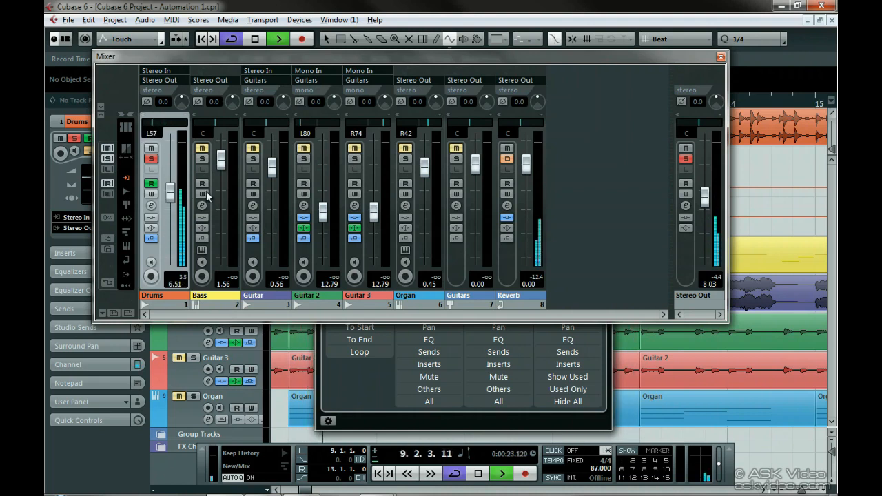
key(space)
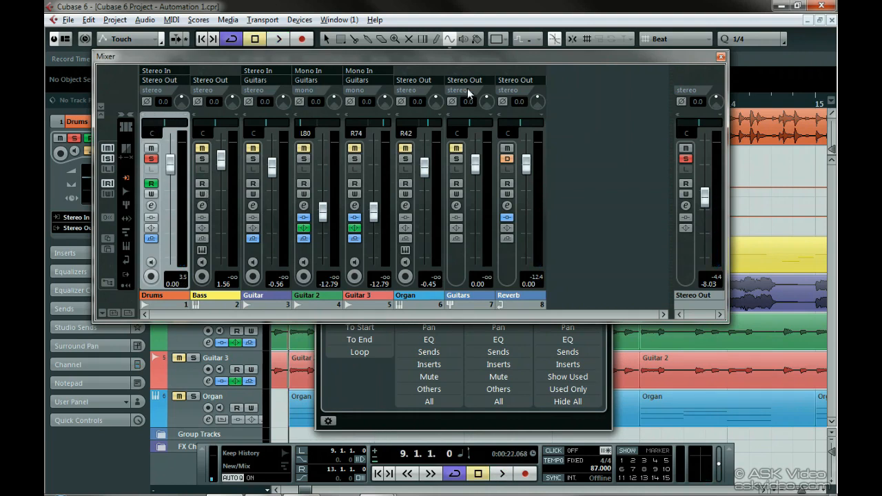
click(720, 58)
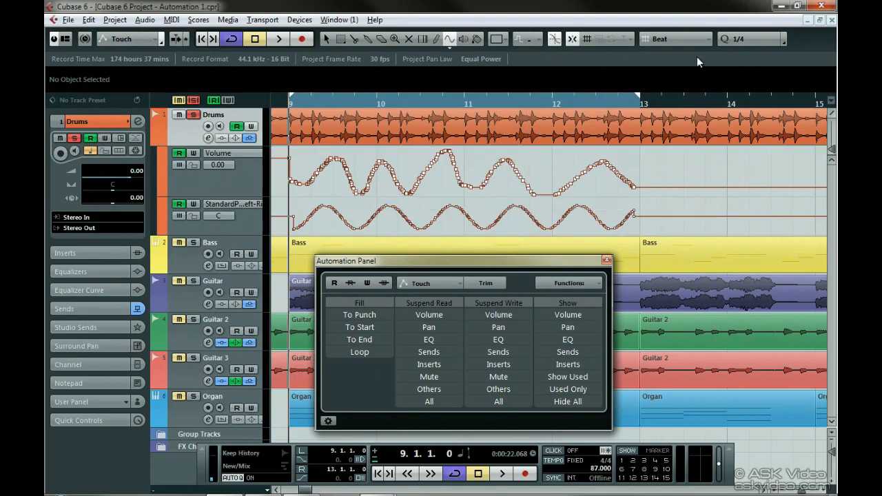
Step: Set the snap type to Use Quantize
click(744, 43)
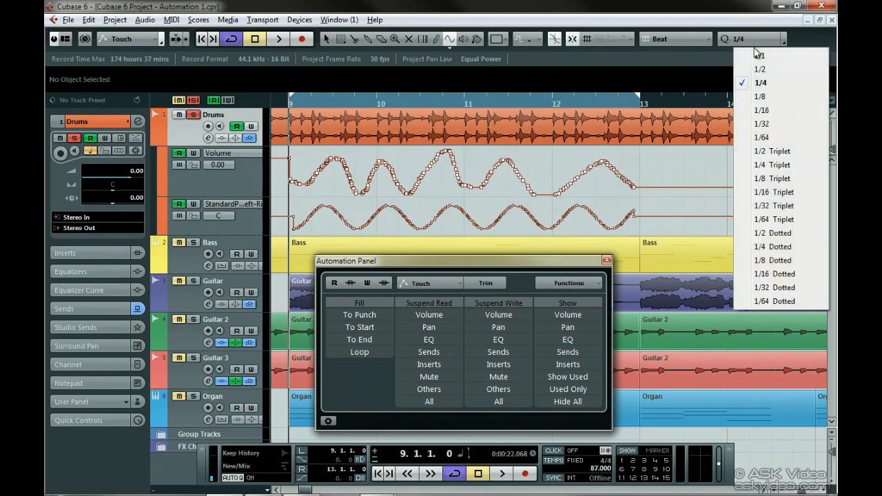
click(722, 33)
click(708, 39)
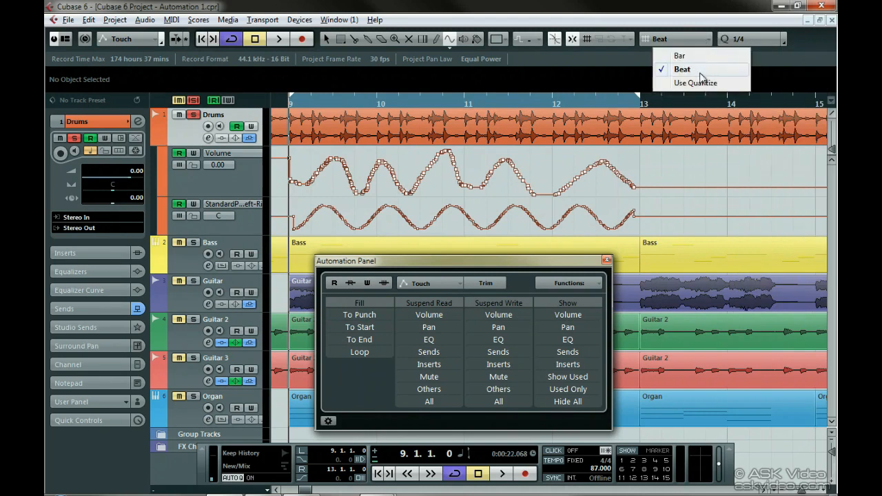
click(720, 82)
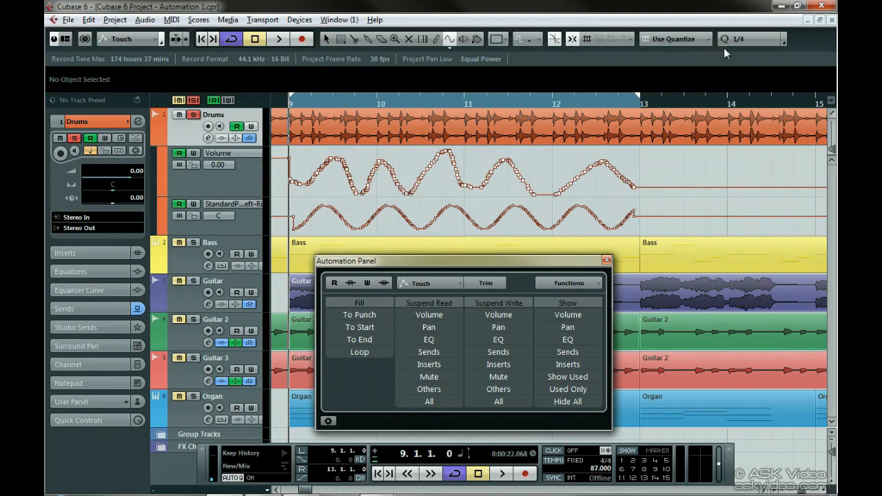
Step: Set quantize to 1/1 and redraw the sine pan automation from bar 9 to about bar 13.5
click(744, 38)
click(761, 55)
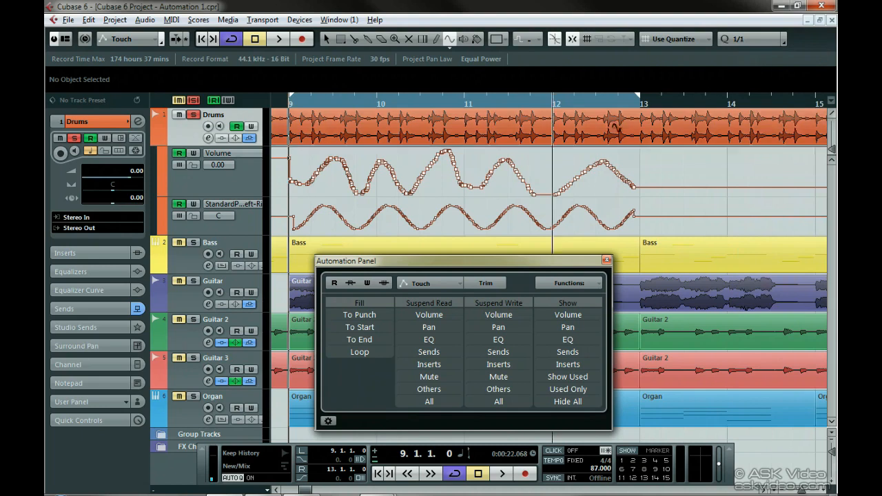
drag(298, 217, 692, 223)
Step: Set quantize to 1/2 and redraw the sine pan automation from bar 9 to bar 13
click(748, 40)
click(759, 69)
drag(289, 220, 639, 227)
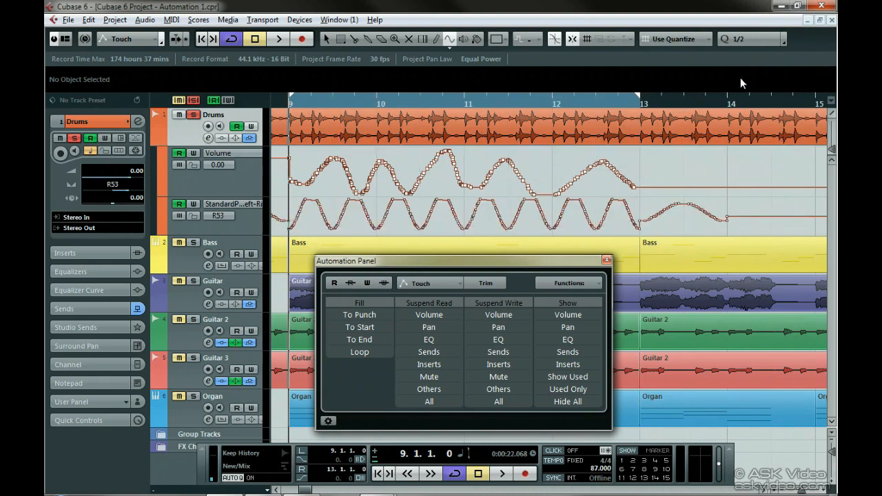
Step: Set quantize to 1/8 and redraw the sine pan automation from bar 9 to about bar 13.5
click(752, 40)
click(758, 96)
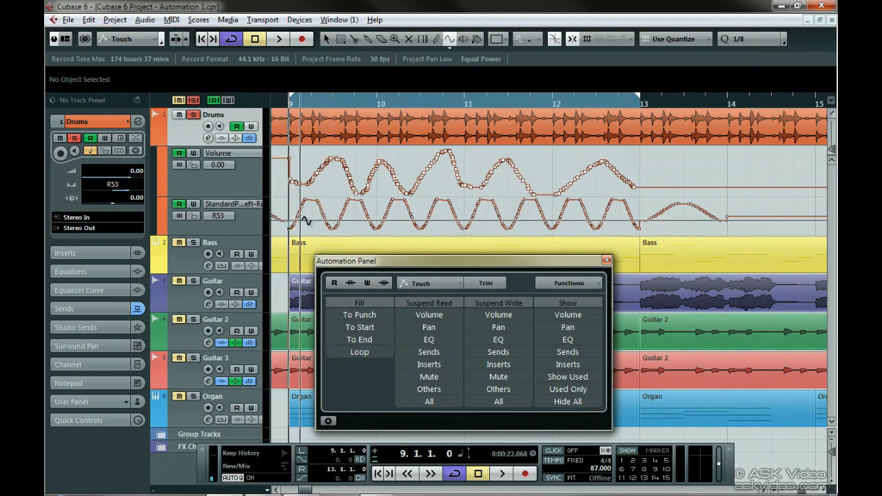
drag(294, 221, 686, 230)
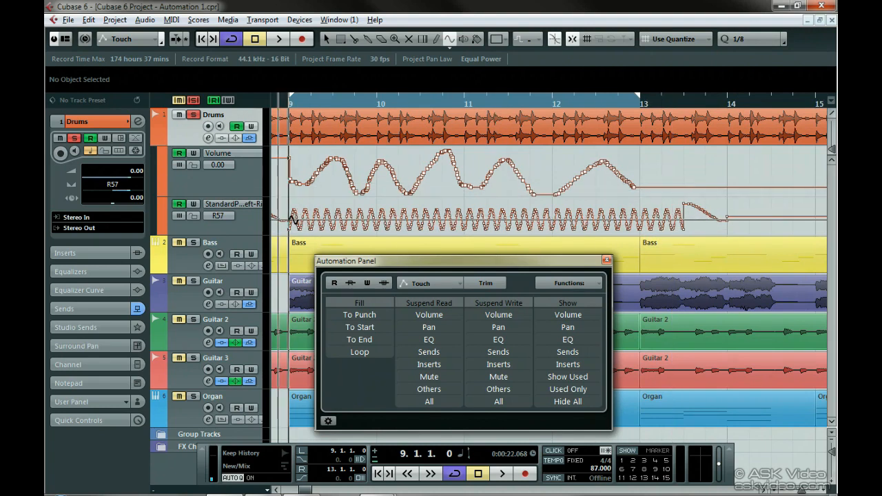
drag(463, 221, 676, 229)
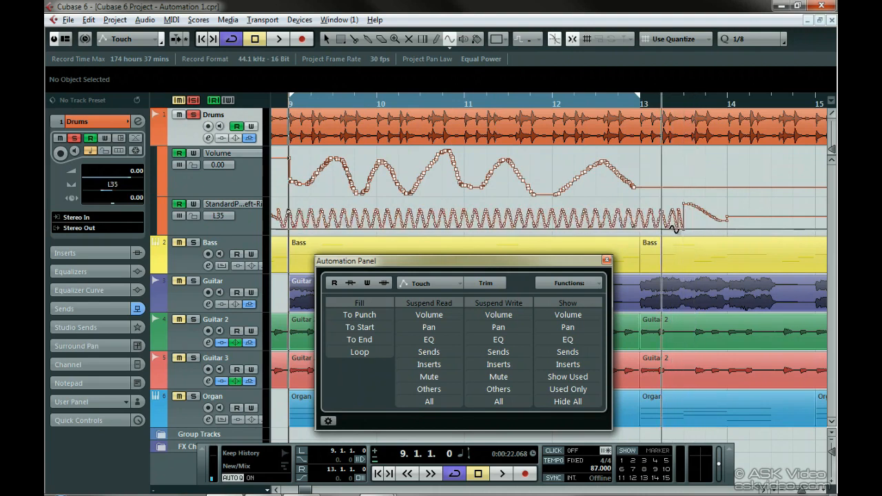
Step: Hide the Drums pan automation lane and add a new automation lane below the volume lane
click(162, 204)
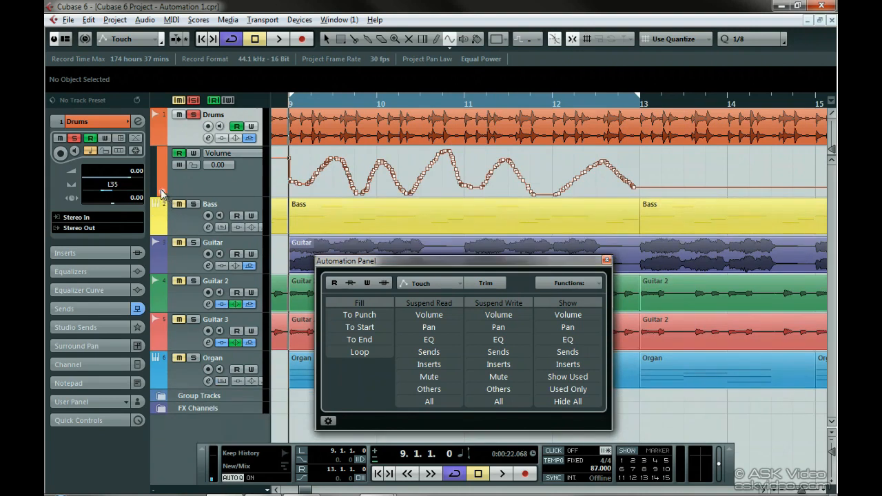
click(162, 192)
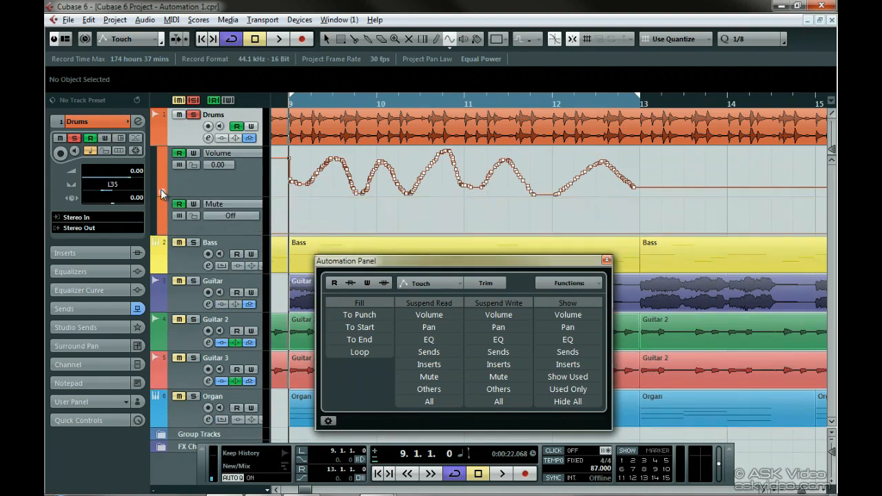
Step: Assign the new lane to Standard Panner - Pan Left-Right, then reassign it to Mute
click(217, 205)
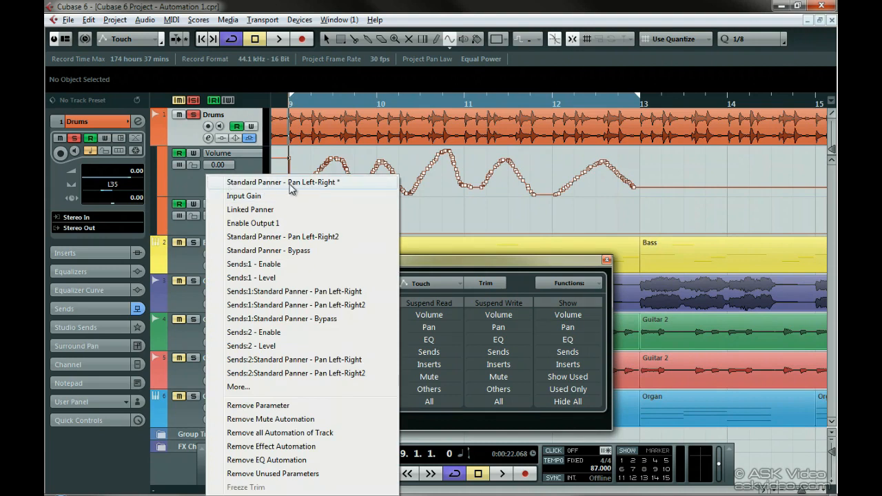
click(338, 182)
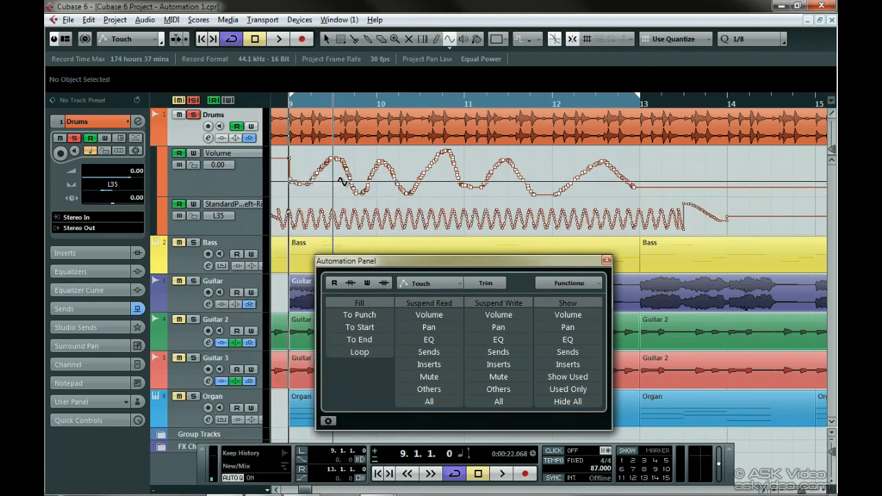
click(231, 204)
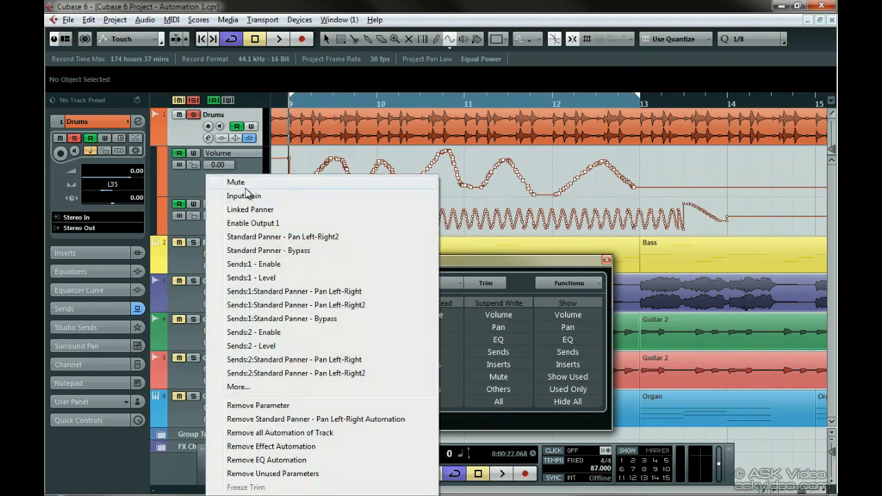
click(240, 185)
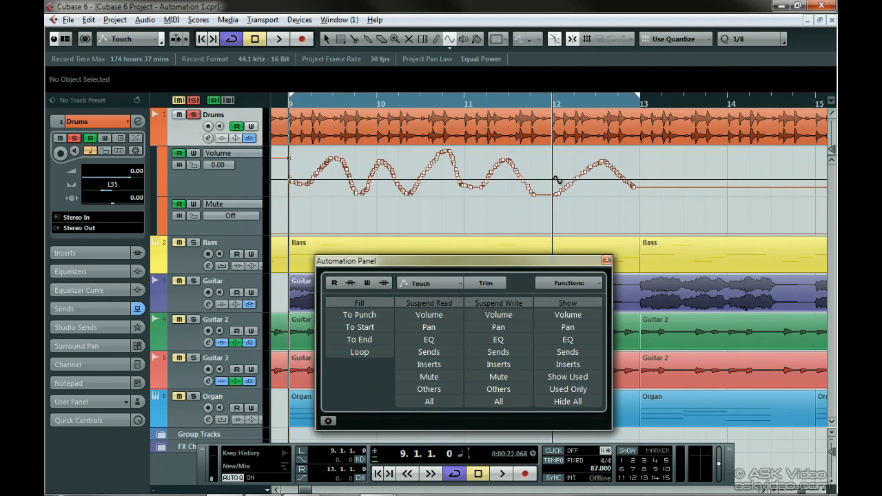
Step: Open the Automation Panel's settings and enable Show Data on Tracks
click(328, 420)
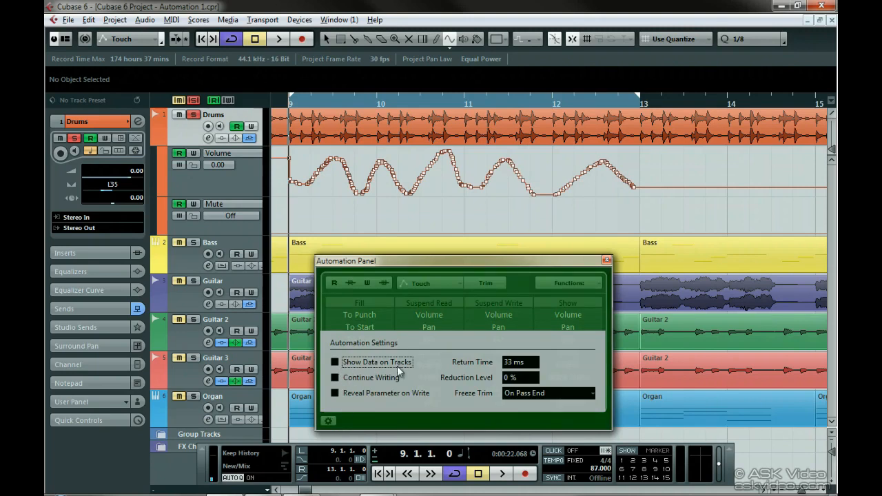
click(334, 363)
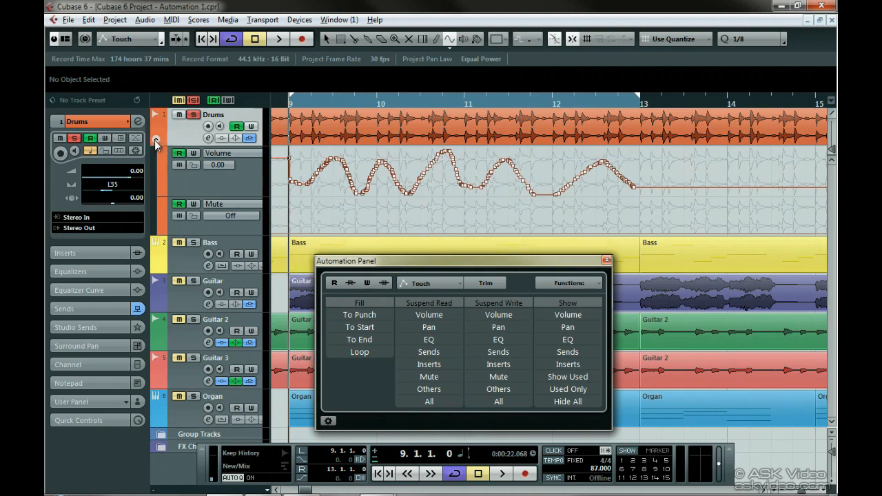
Step: Collapse the Drums track's automation lanes and dismiss the track context menu
click(156, 141)
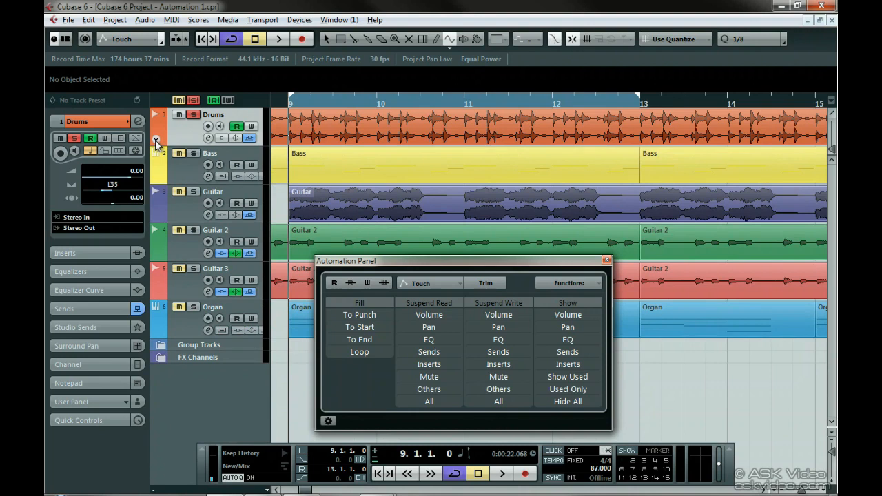
right_click(183, 135)
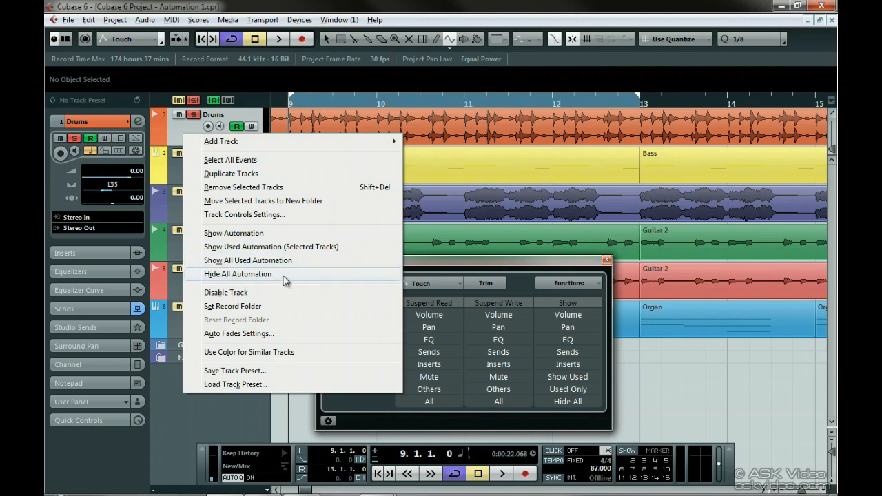
click(172, 141)
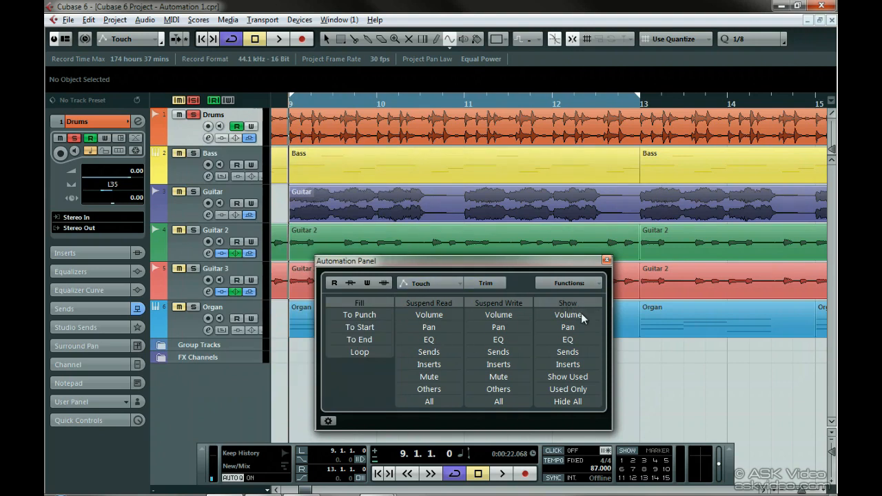
Step: Toggle between hiding all automation and showing used automation, finishing with used automation shown
click(579, 379)
click(581, 403)
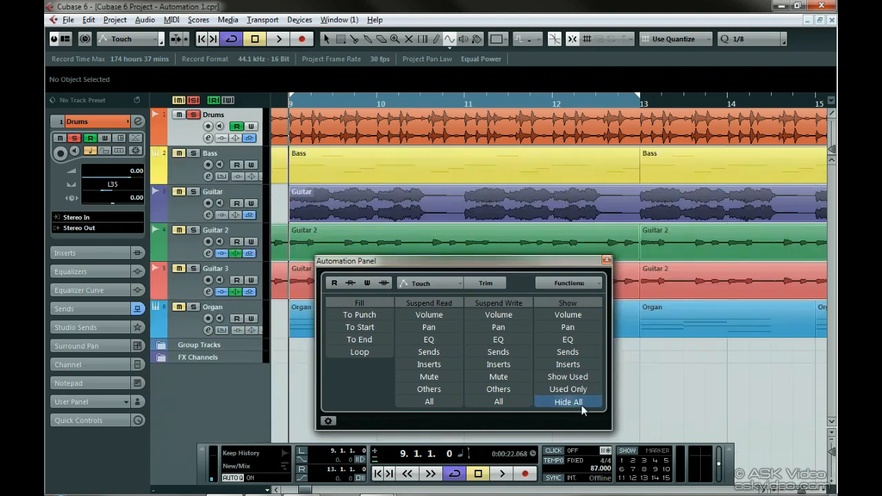
click(584, 379)
click(589, 403)
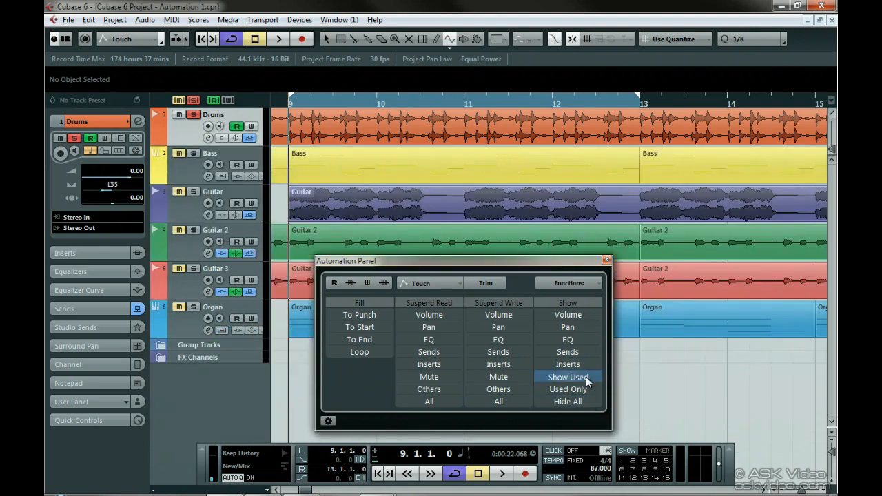
click(586, 380)
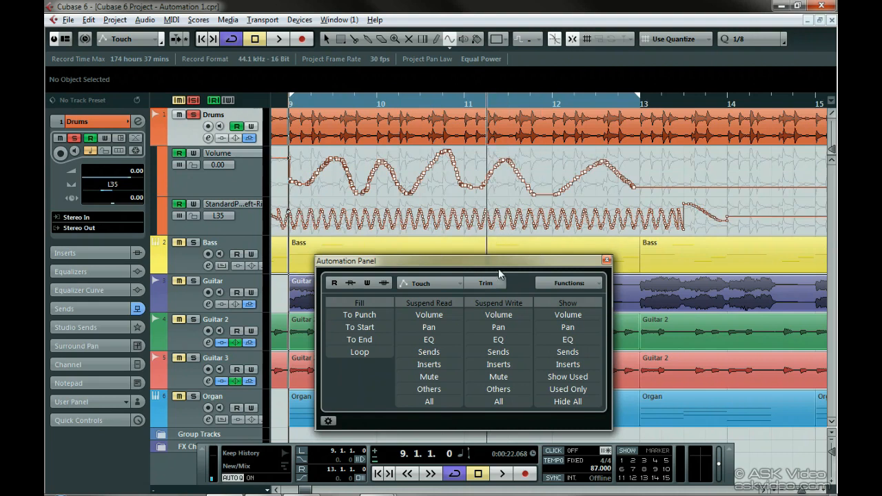
Step: Show volume automation lanes on all tracks and apply the Used Only display filter
click(569, 315)
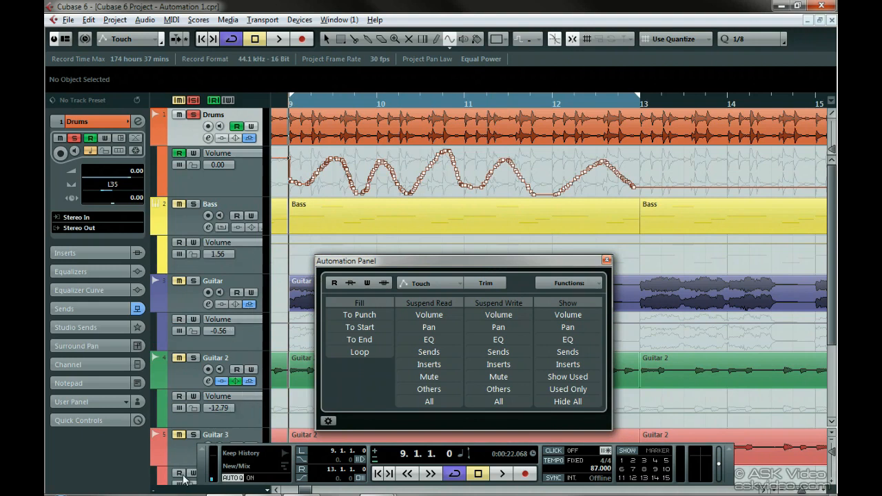
click(569, 389)
click(569, 391)
click(569, 391)
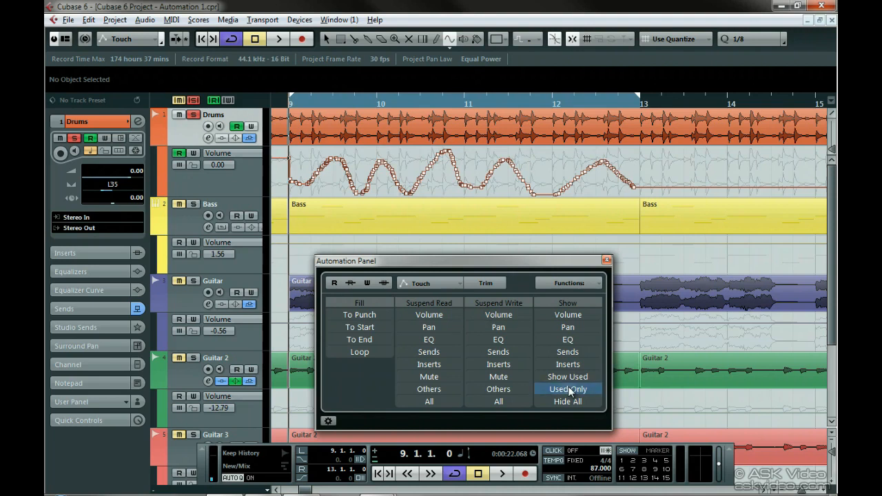